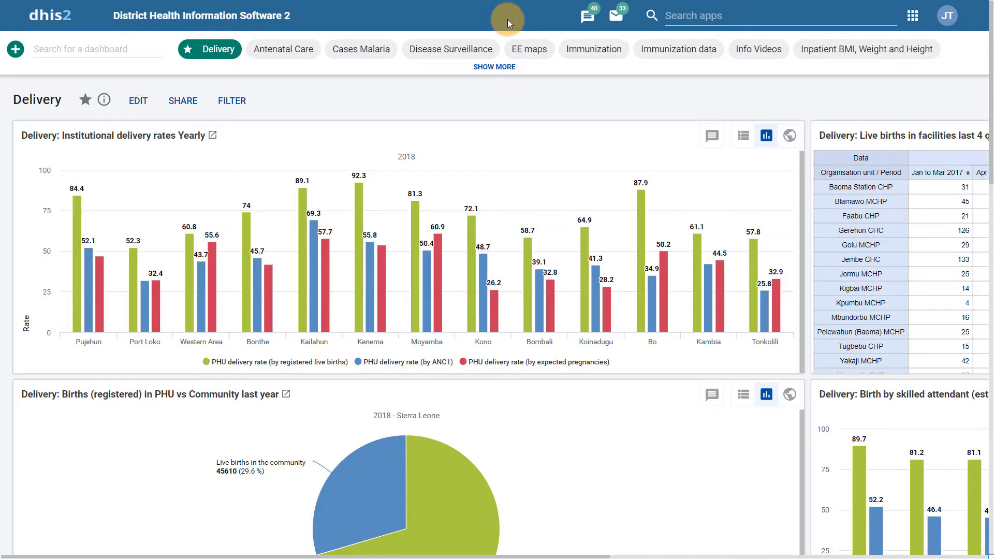
# Find the Maintenance app by searching 'pro' in the apps menu, and launch it
pyautogui.click(913, 15)
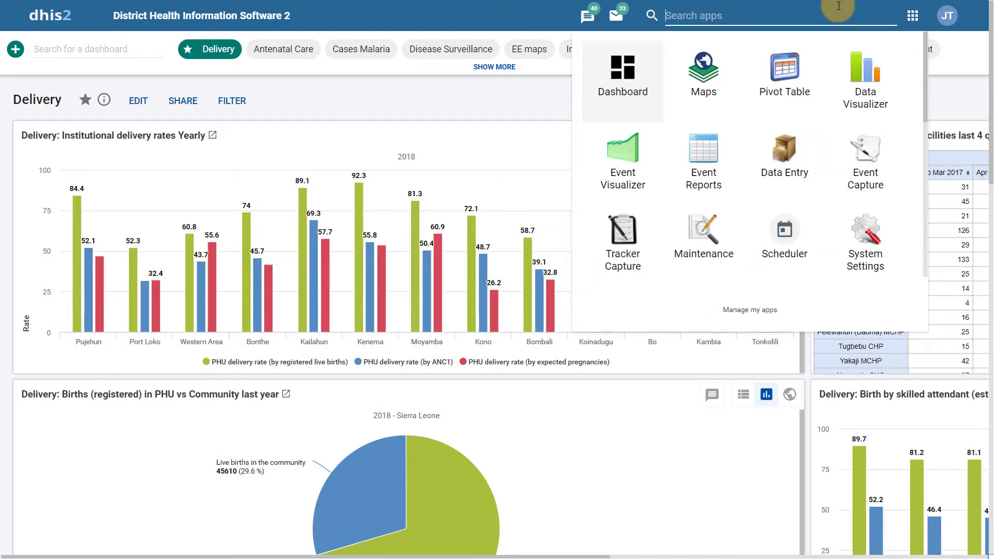
pyautogui.write('p')
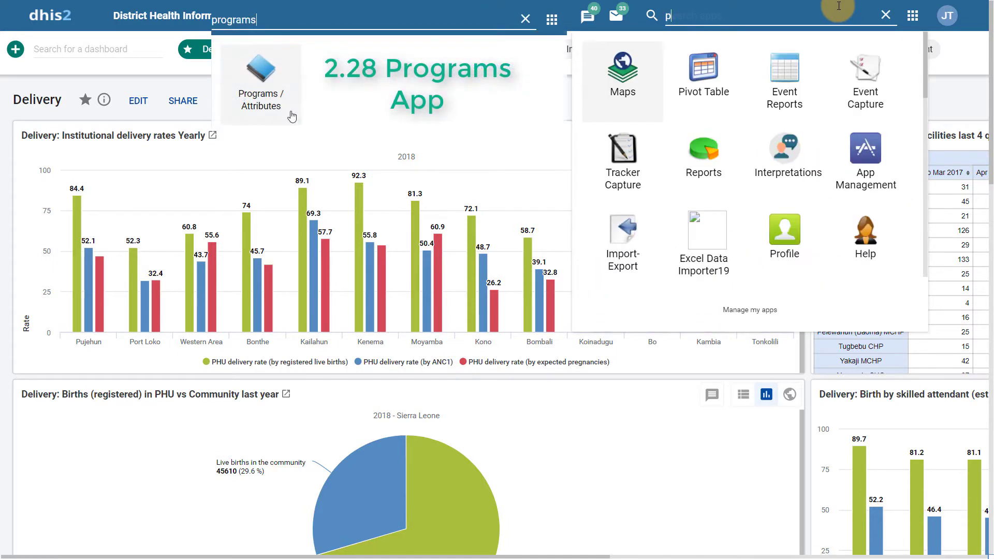
pyautogui.write('ro')
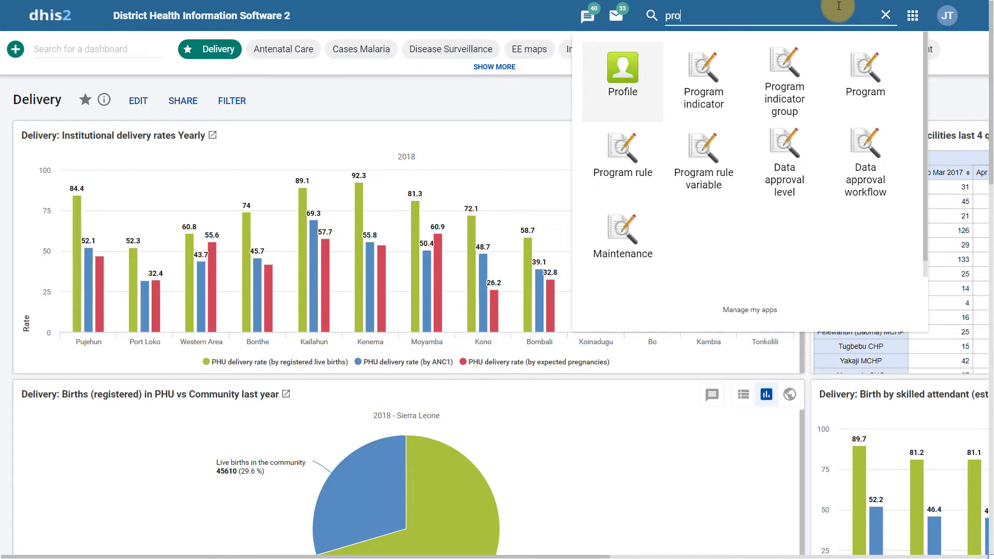
pyautogui.click(624, 236)
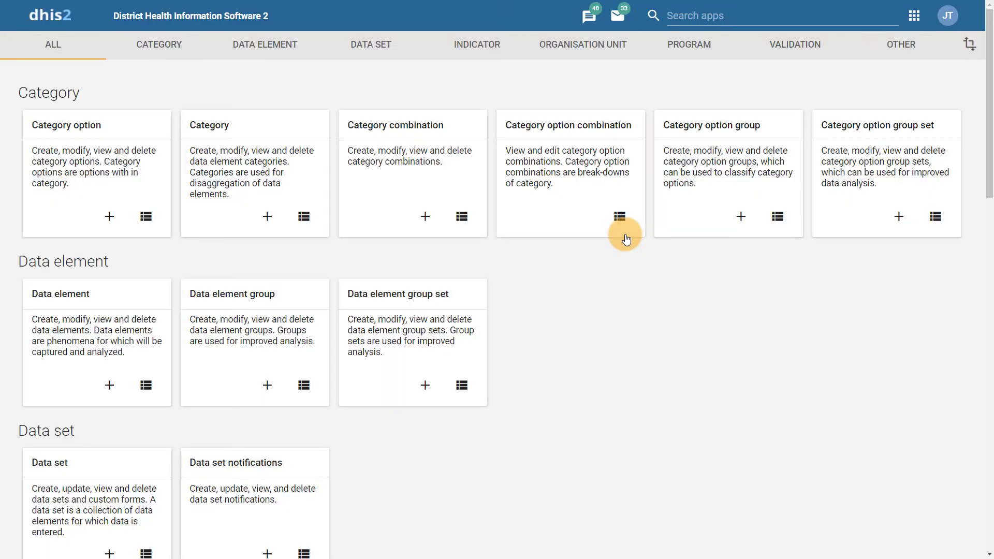
# Go to the Program section, list the existing programs and start a new program
pyautogui.click(696, 47)
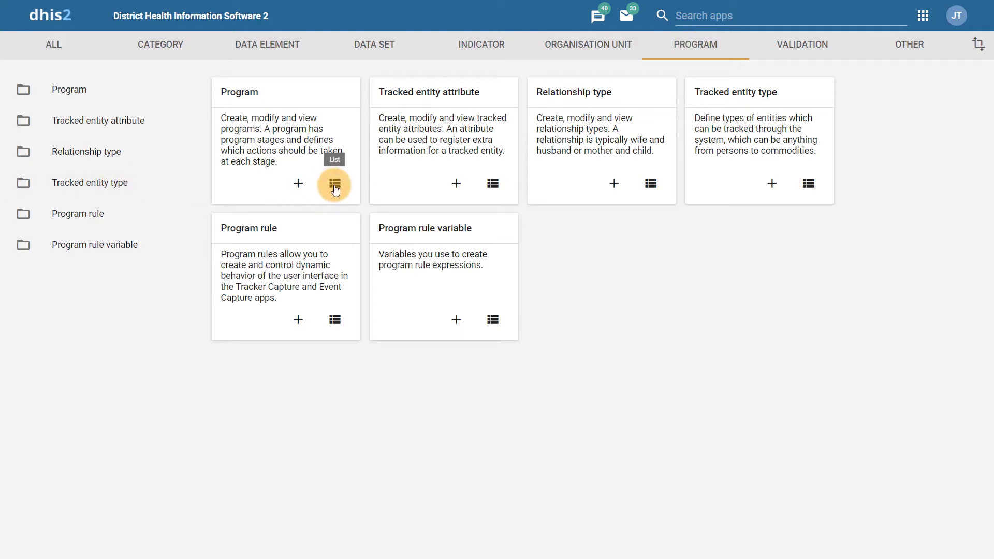
pyautogui.click(335, 186)
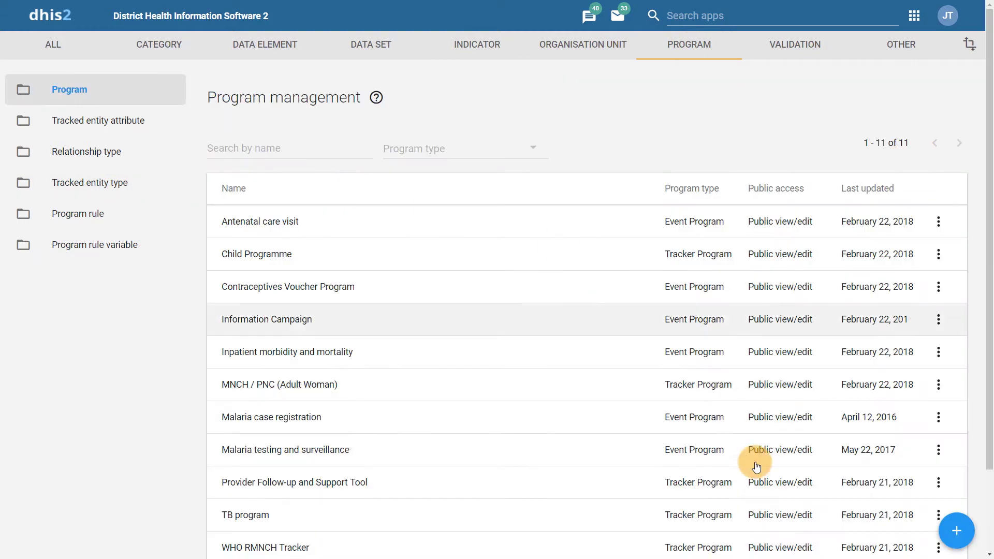
pyautogui.click(958, 538)
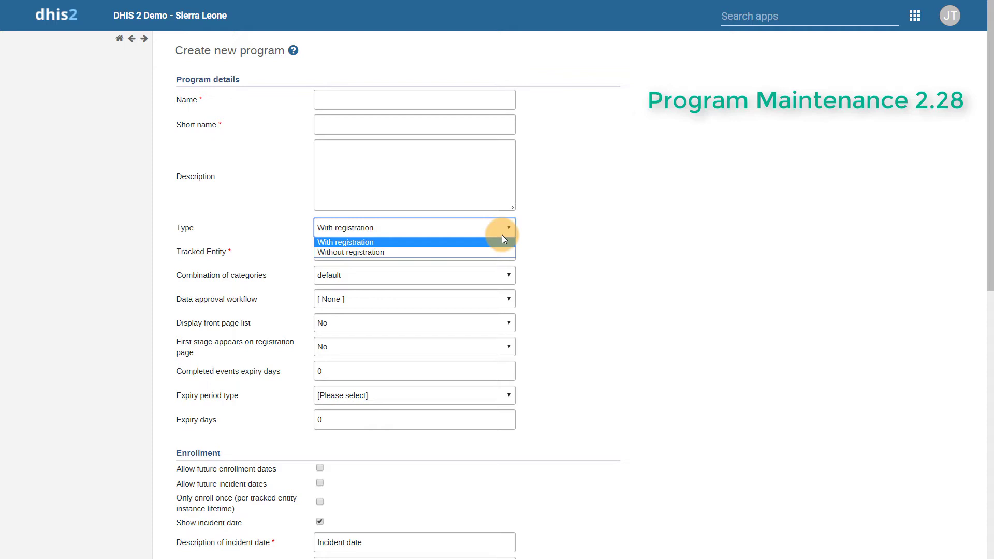
# Set the 2.28 program Type to Without registration; start a new Event Program in 2.29
pyautogui.click(499, 252)
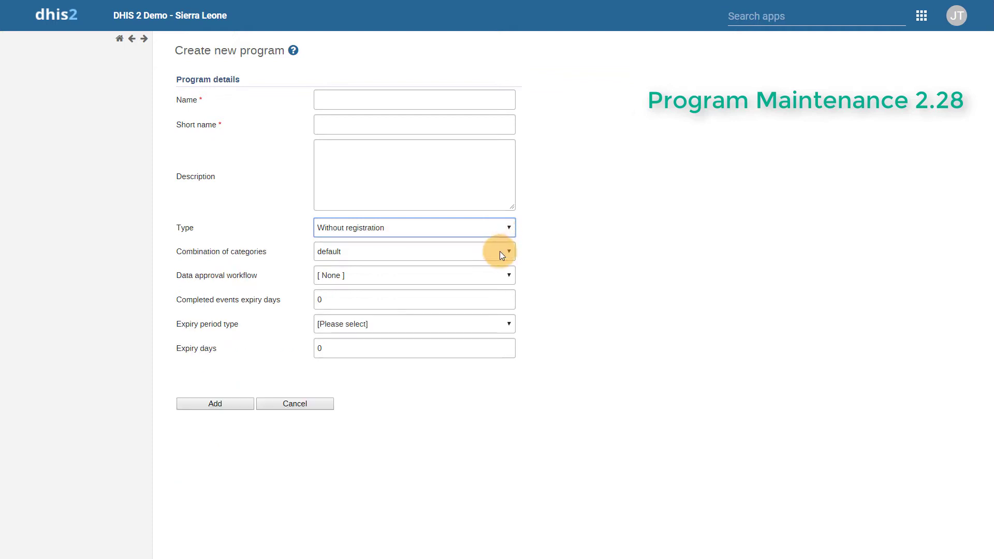
pyautogui.click(570, 231)
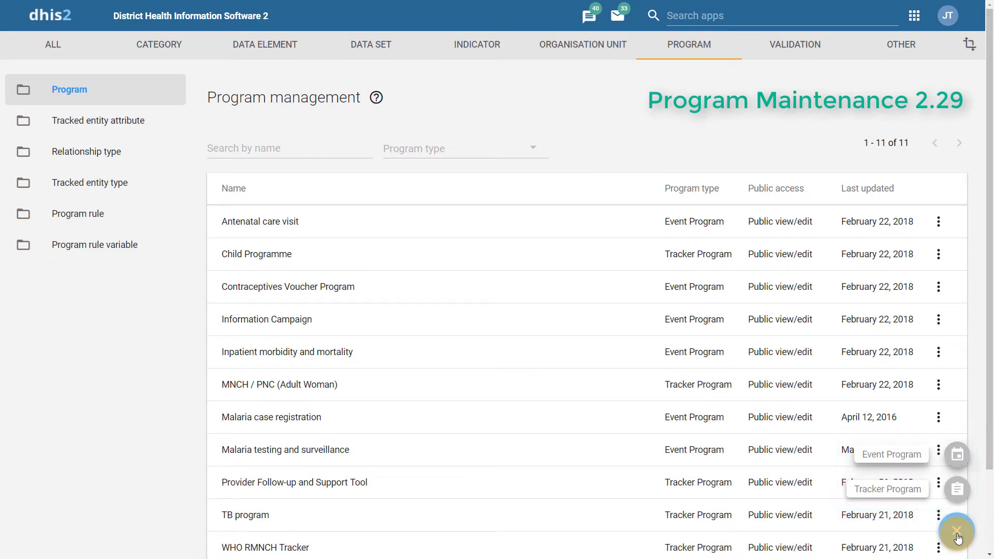
pyautogui.click(957, 456)
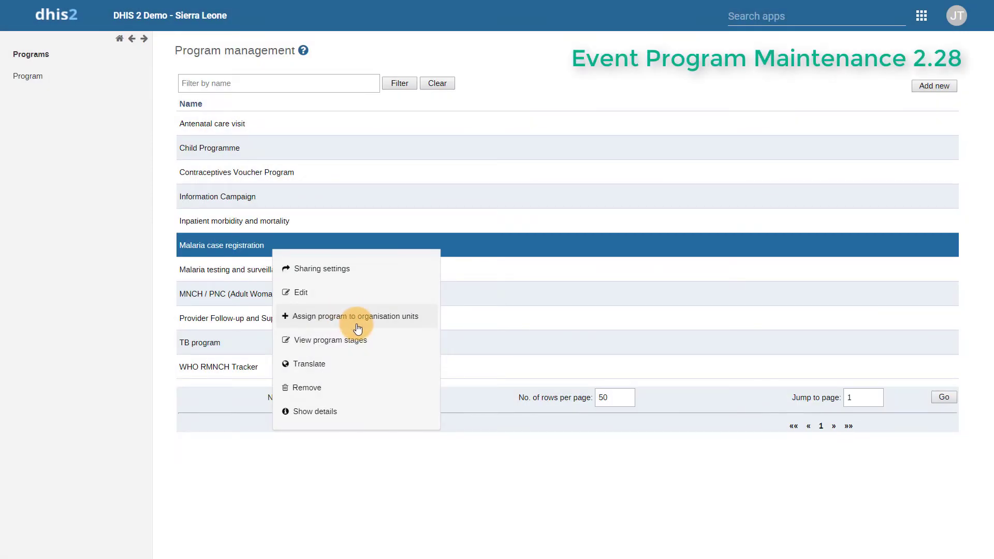
# View Malaria case registration's program stages and check the stage's action menu without choosing anything
pyautogui.click(355, 340)
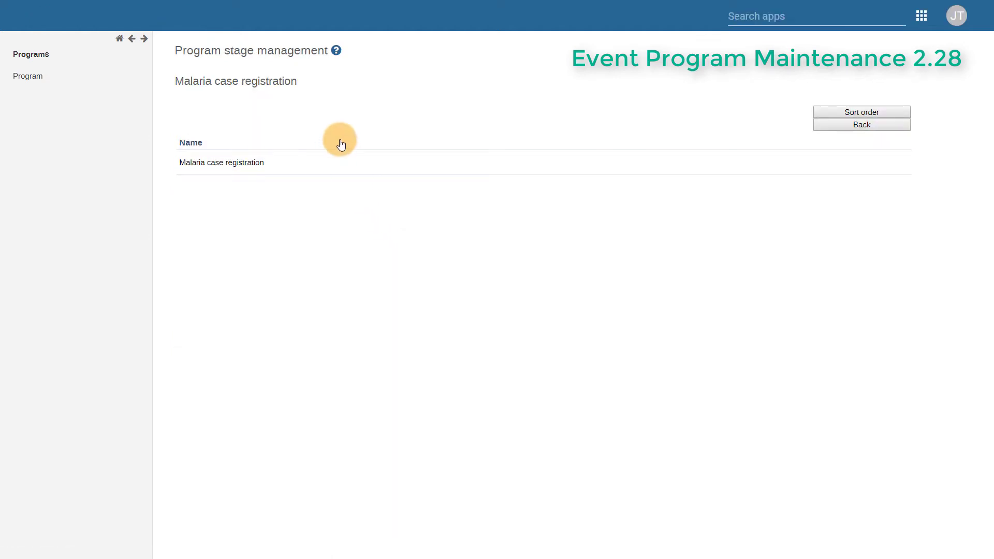
pyautogui.click(347, 163)
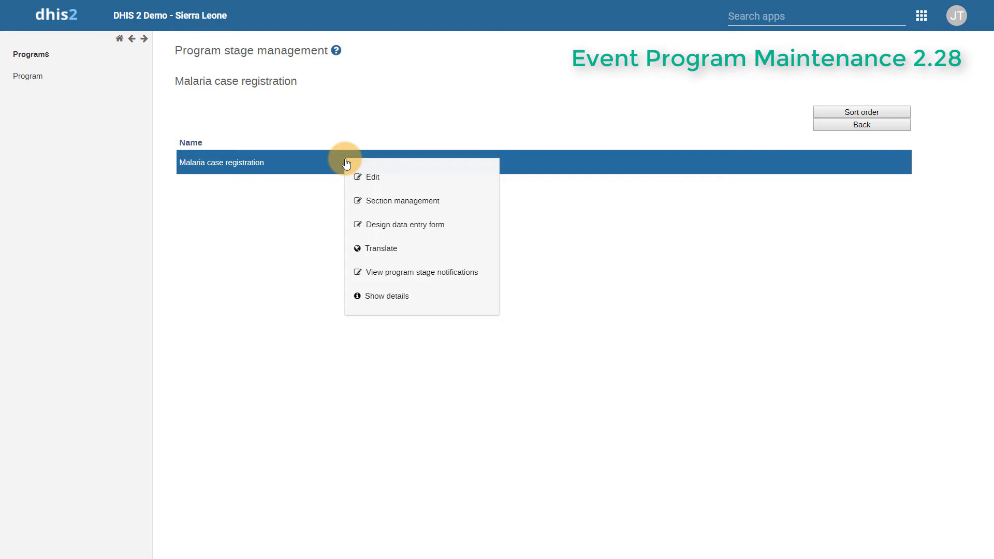
pyautogui.click(309, 219)
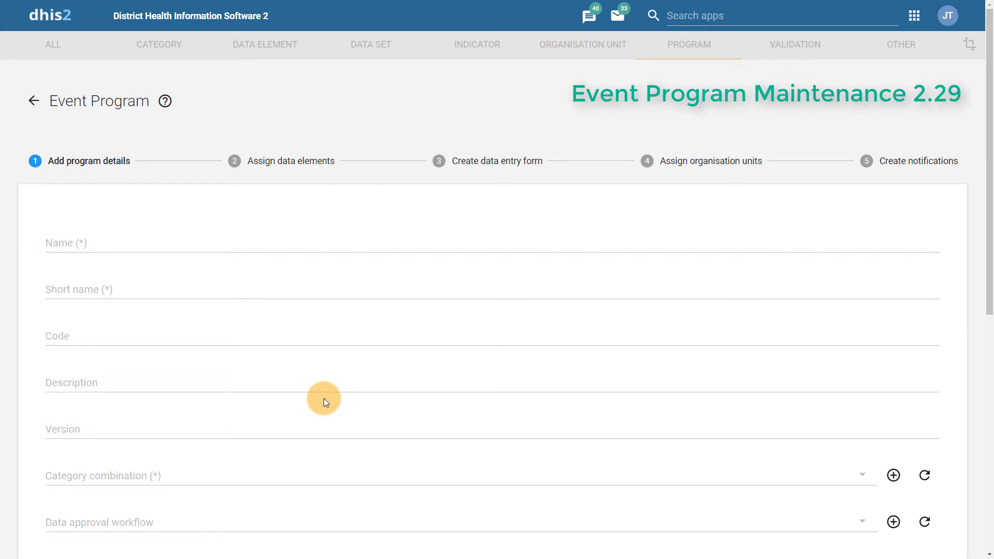
# Step through data elements, data entry form, organisation units and notifications in the event program wizard
pyautogui.click(302, 170)
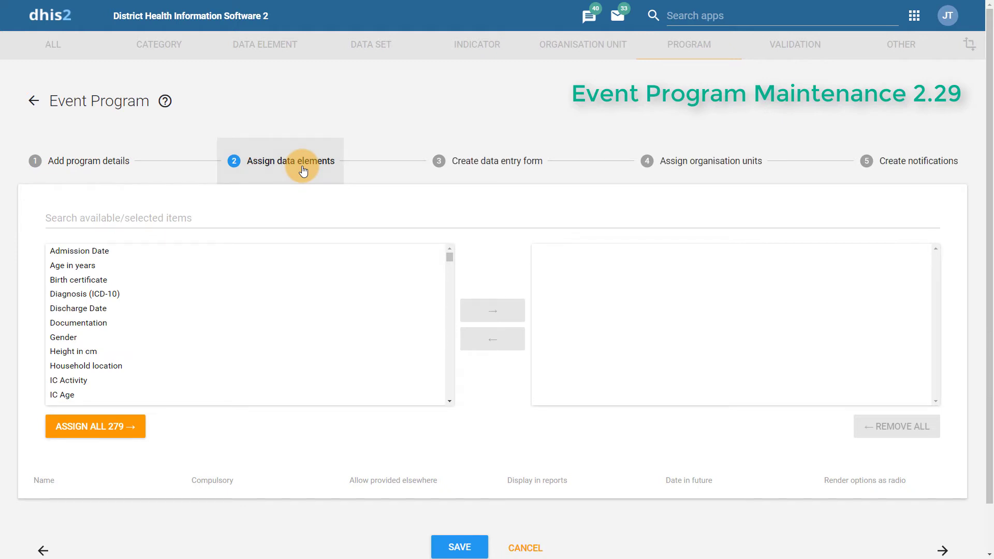
pyautogui.click(472, 162)
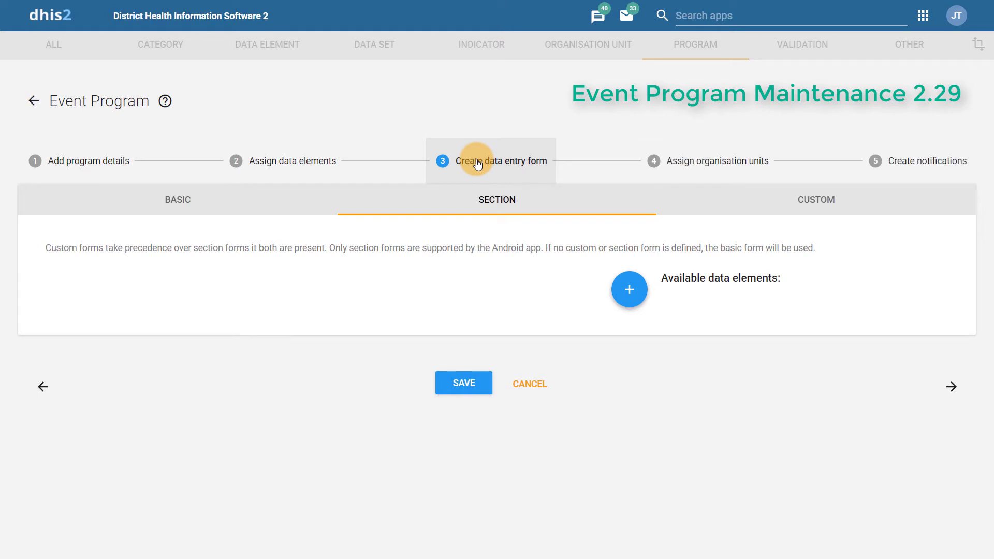
pyautogui.click(674, 167)
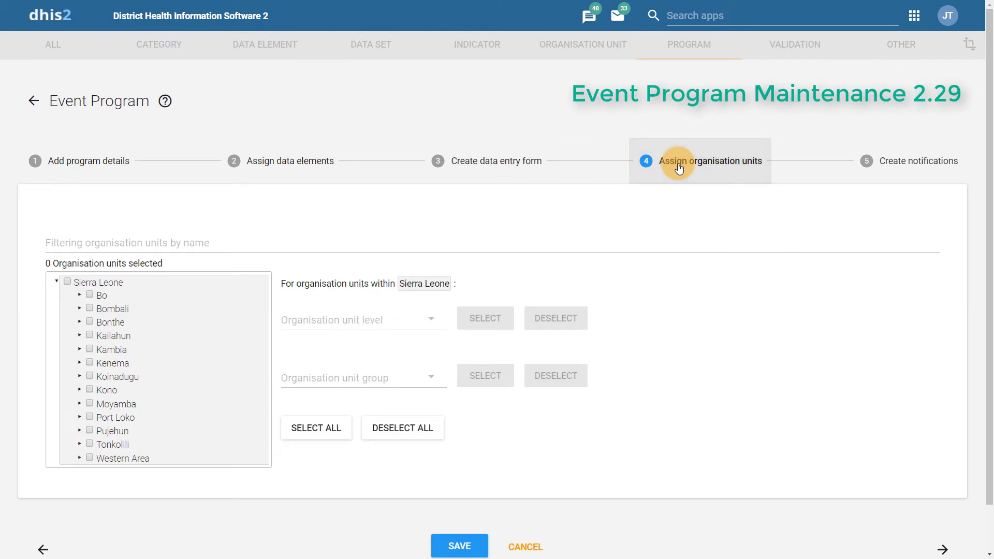
pyautogui.click(874, 176)
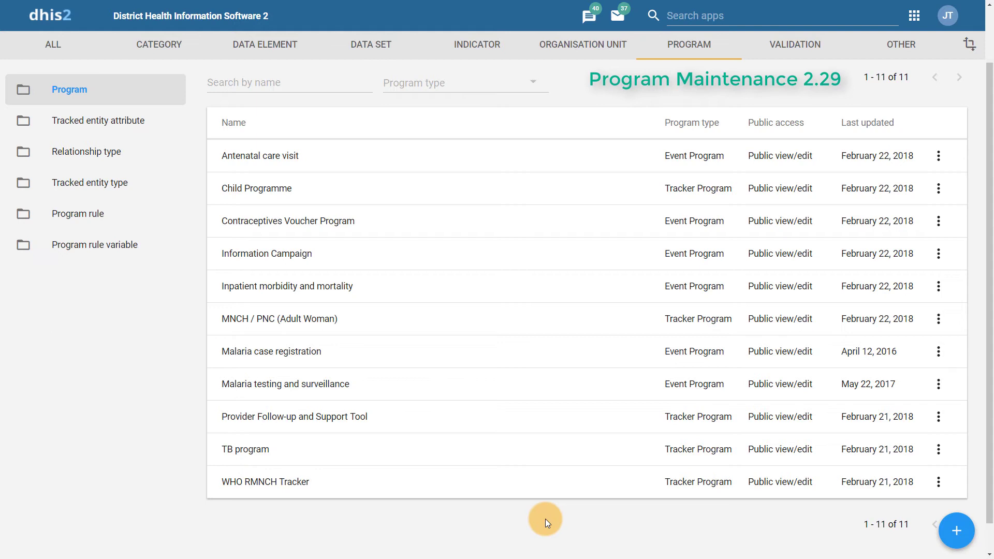
# Select the TB program row in the Program management list to edit it
pyautogui.click(535, 445)
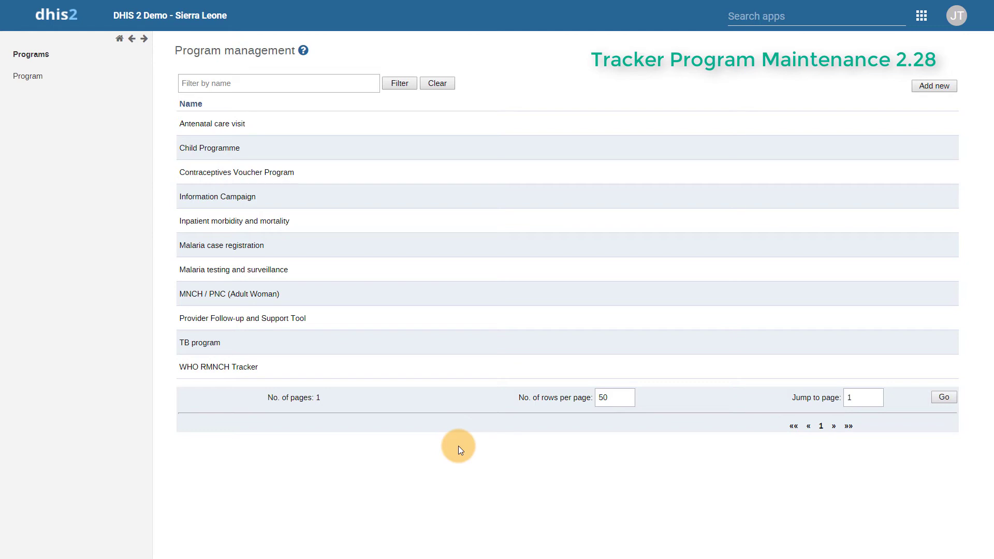
# Edit TB program in 2.28 and scroll through its program details
pyautogui.click(328, 341)
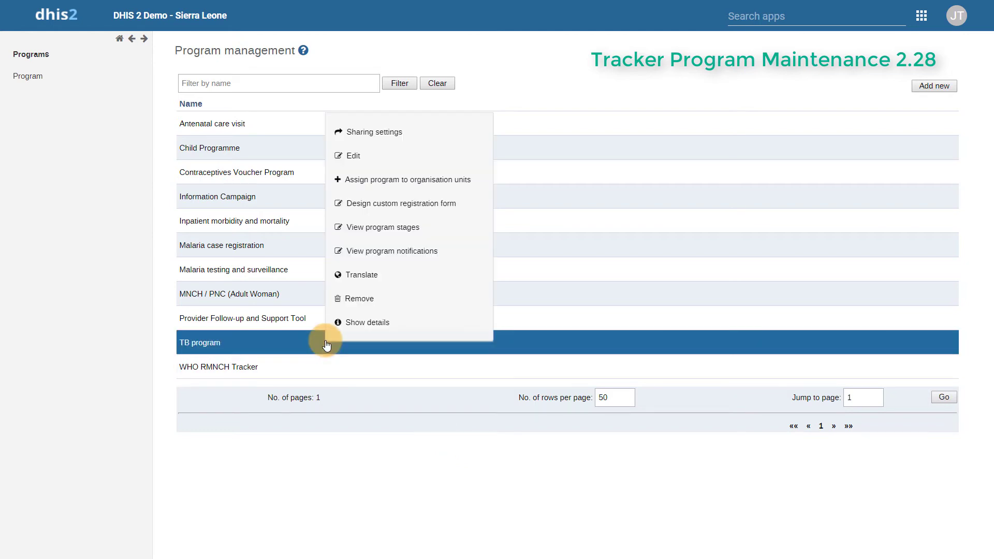
pyautogui.click(361, 164)
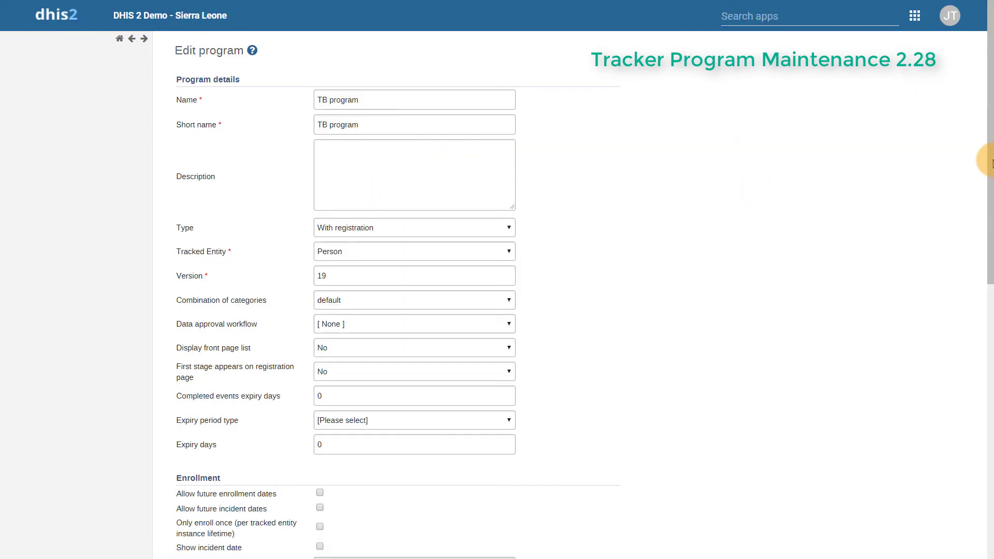
pyautogui.moveTo(989, 163); pyautogui.dragTo(990, 434)
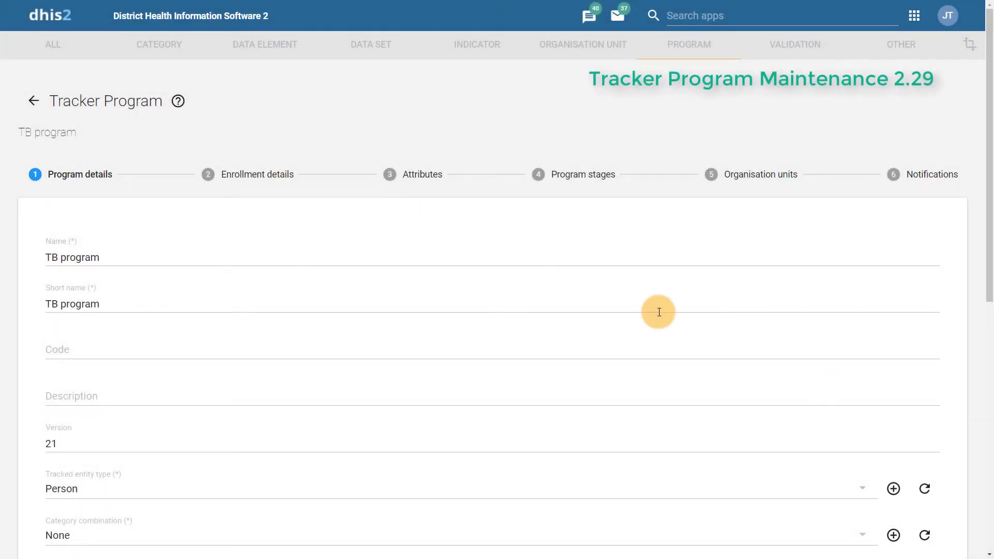
pyautogui.click(260, 187)
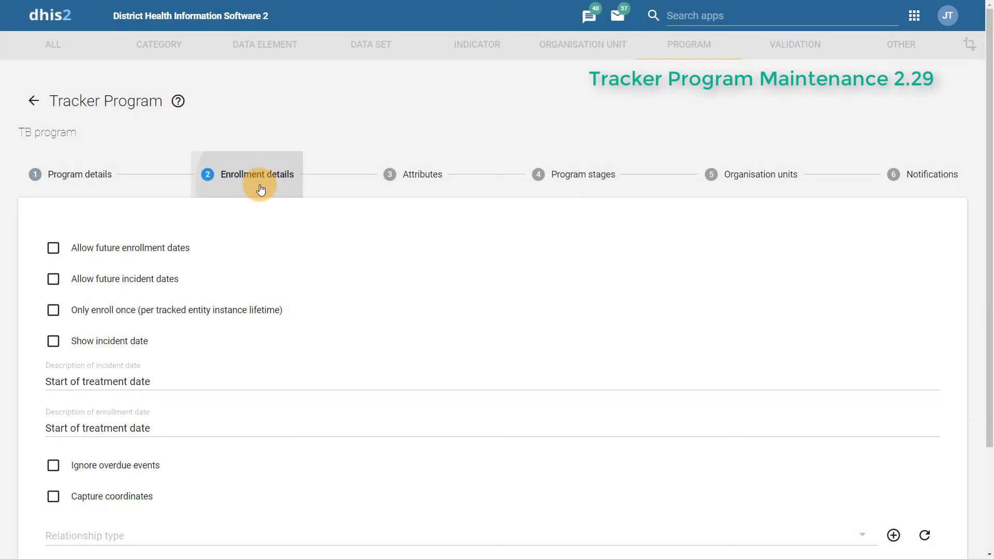
pyautogui.click(415, 182)
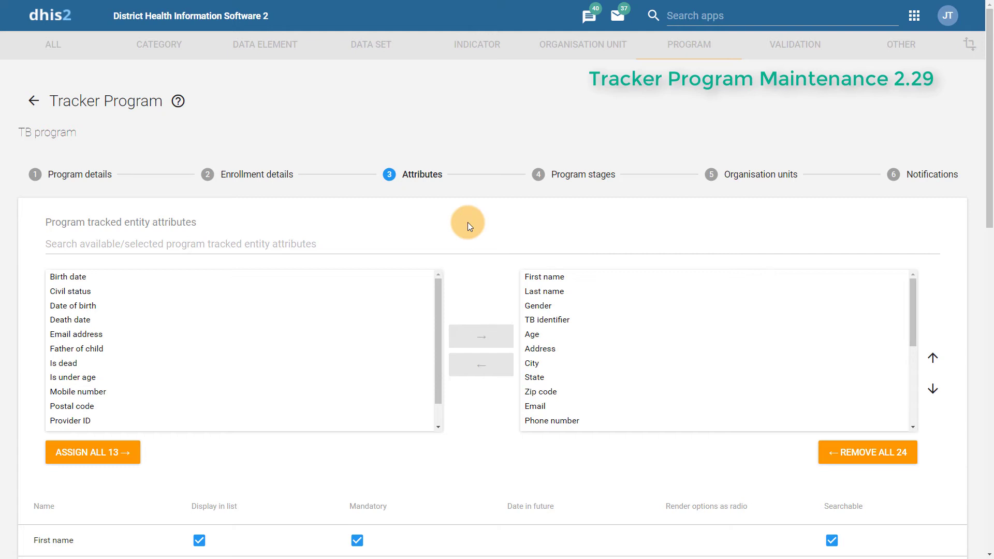
pyautogui.scroll(-2, 992, 223)
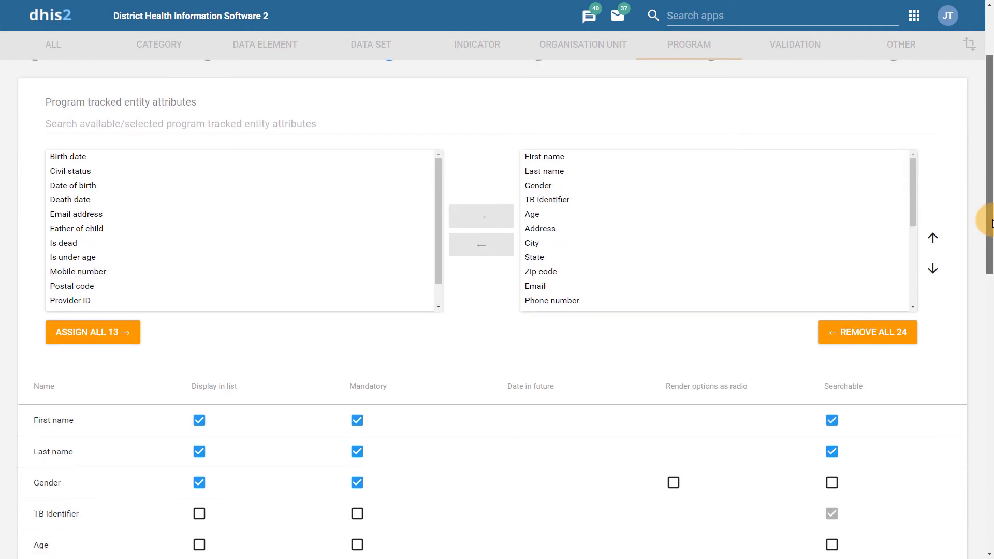
pyautogui.moveTo(992, 223); pyautogui.dragTo(991, 250)
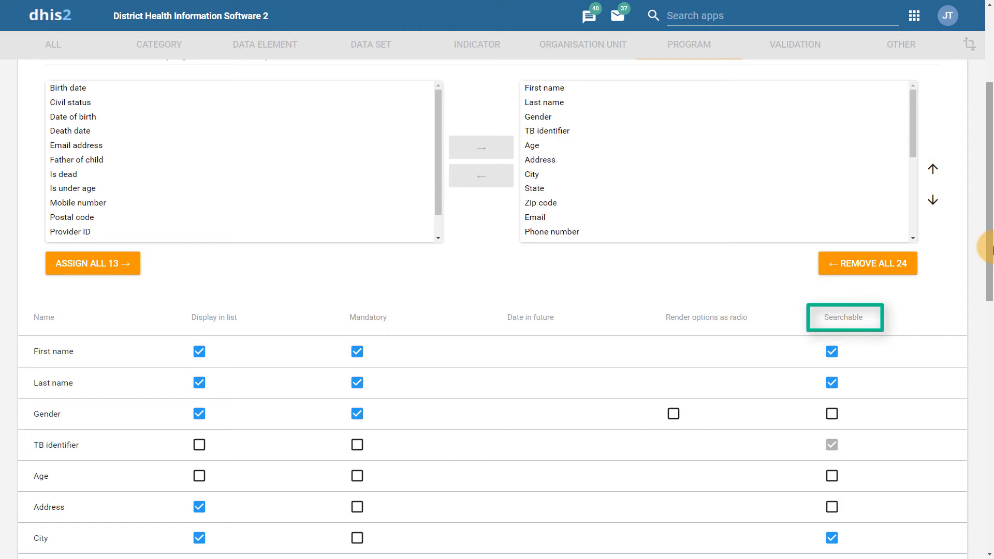
pyautogui.moveTo(992, 251); pyautogui.dragTo(989, 185)
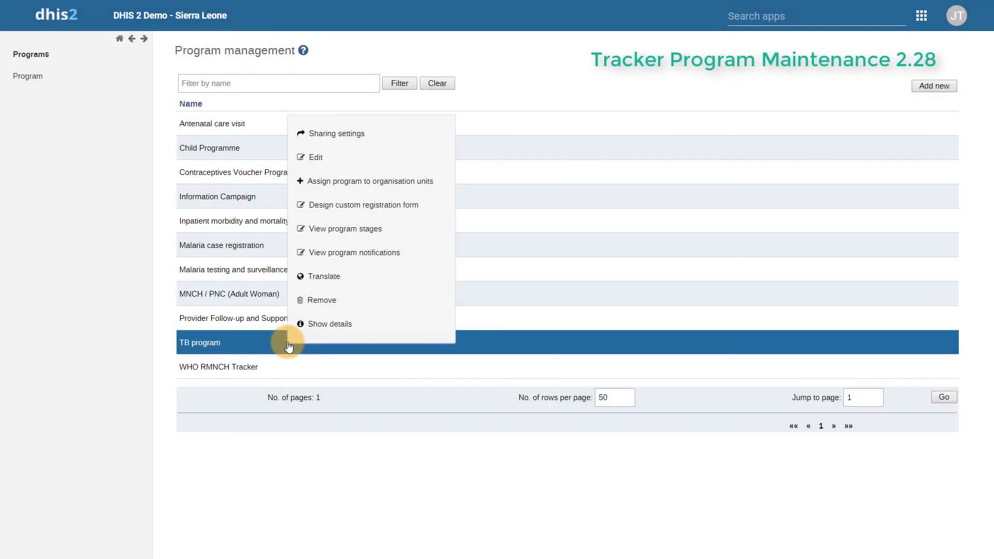
# List TB program's stages, view Lab monitoring's edit form and cancel, then check TB visit's actions
pyautogui.click(330, 229)
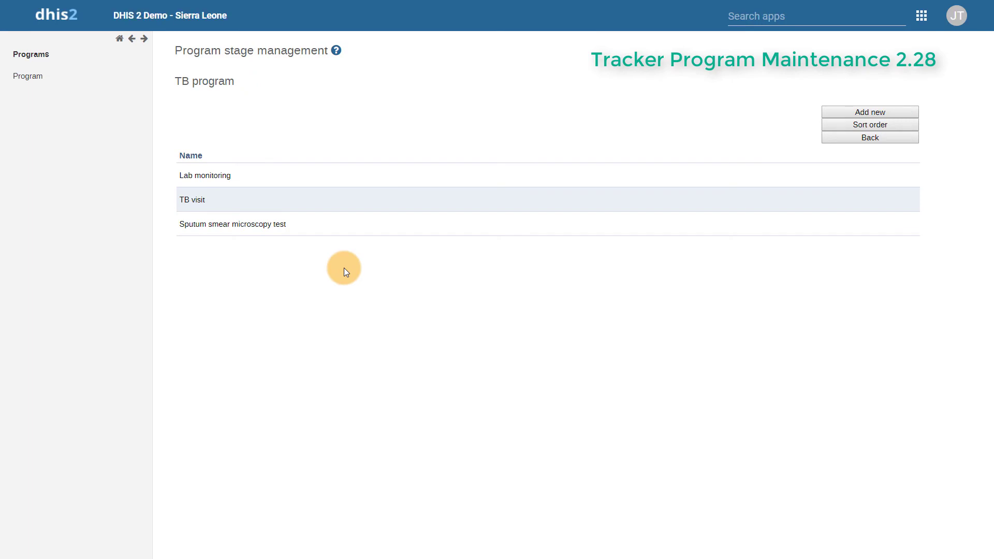
pyautogui.click(323, 179)
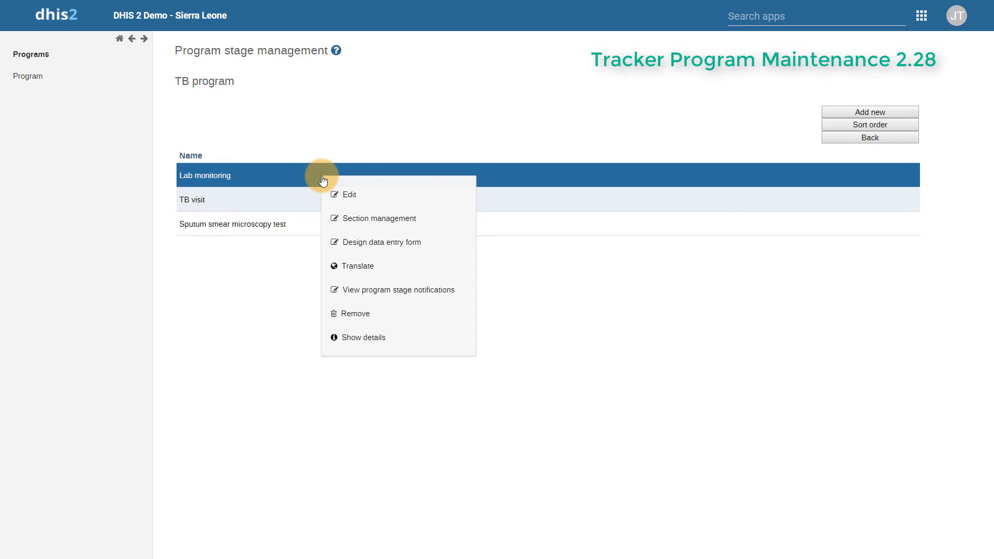
pyautogui.click(357, 194)
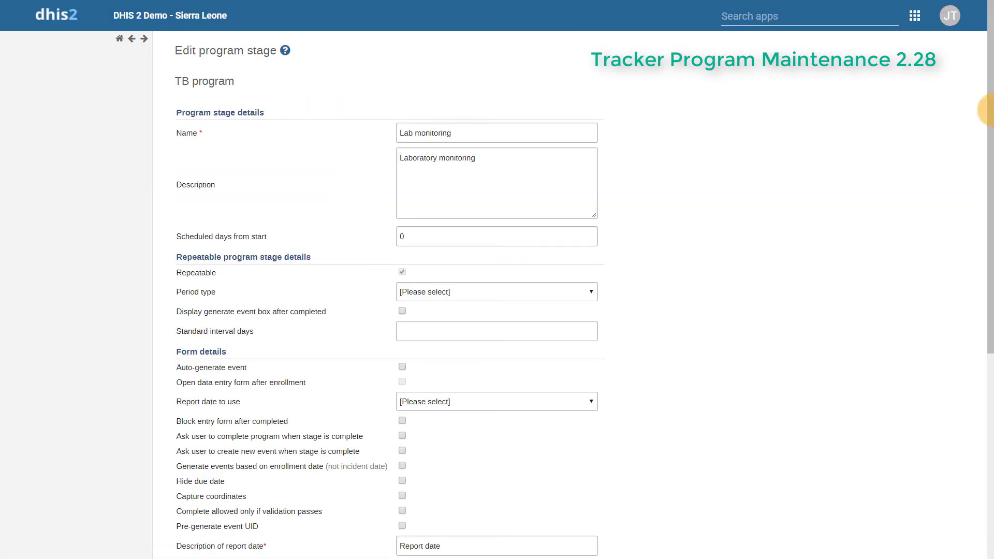
pyautogui.moveTo(986, 110); pyautogui.dragTo(984, 356)
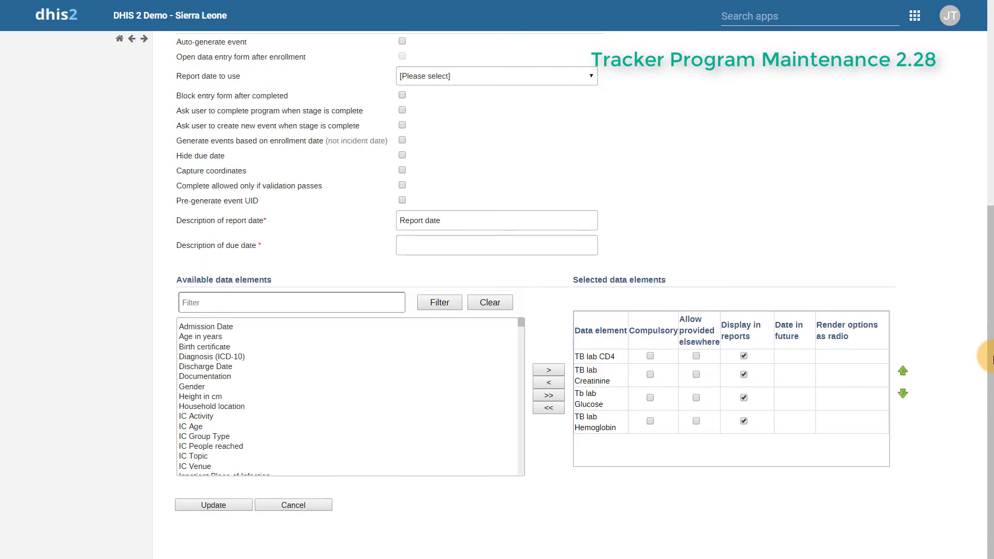
pyautogui.click(310, 507)
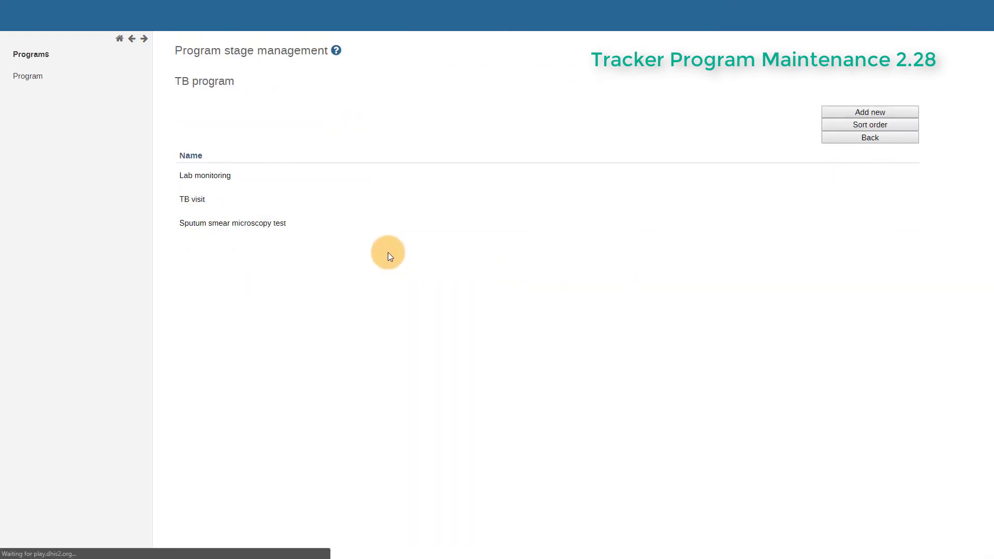
pyautogui.click(338, 208)
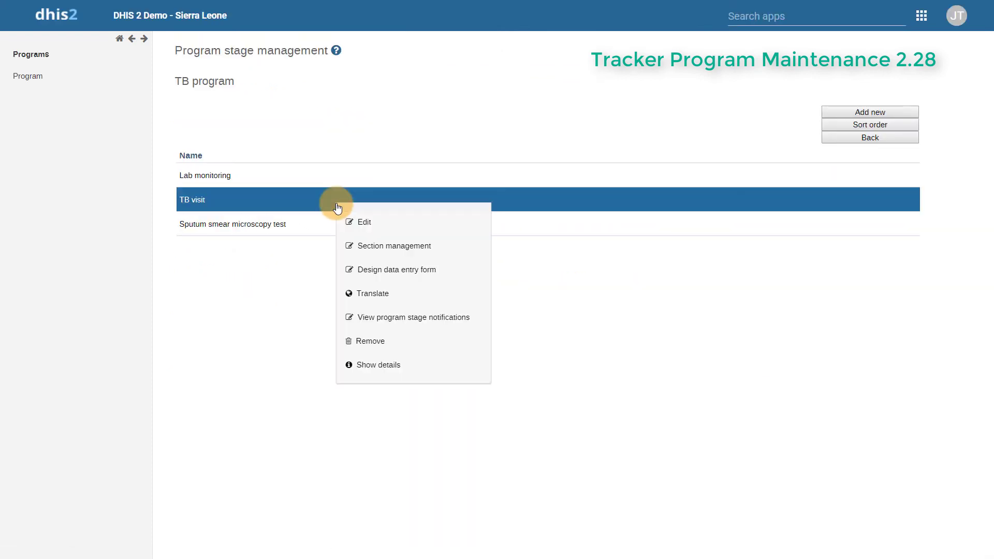
pyautogui.click(302, 281)
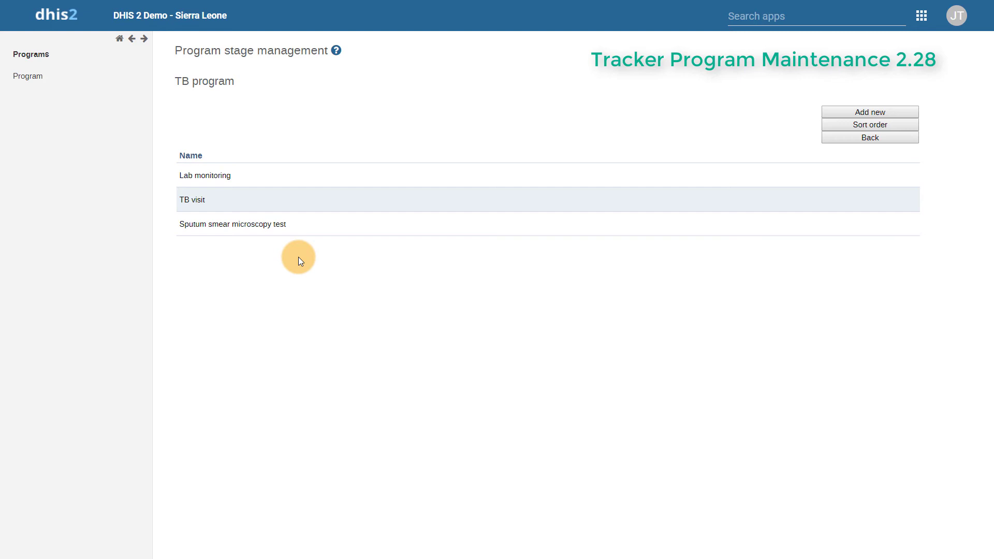
# Return to the 2.29 program list and bring up TB program's action menu, then dismiss it
pyautogui.click(65, 78)
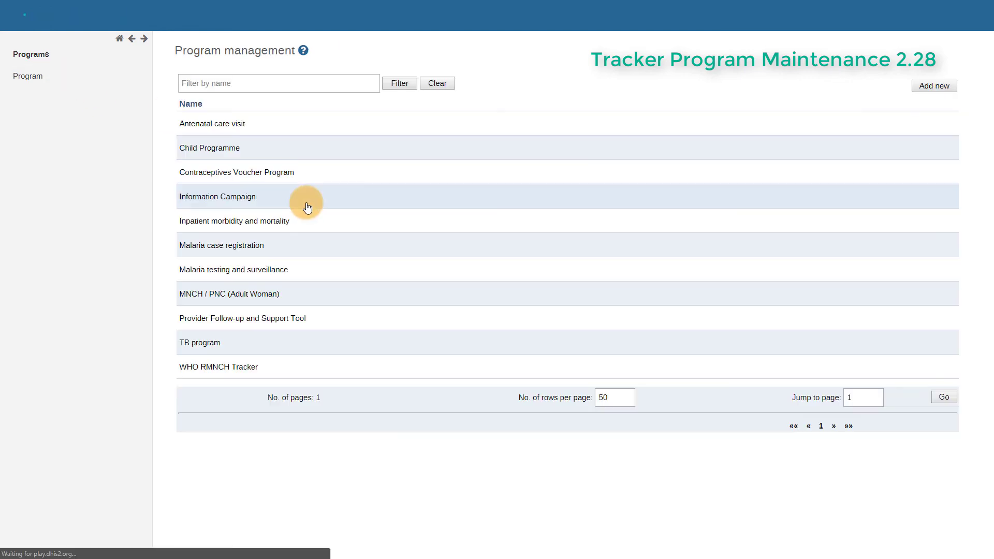
pyautogui.click(270, 336)
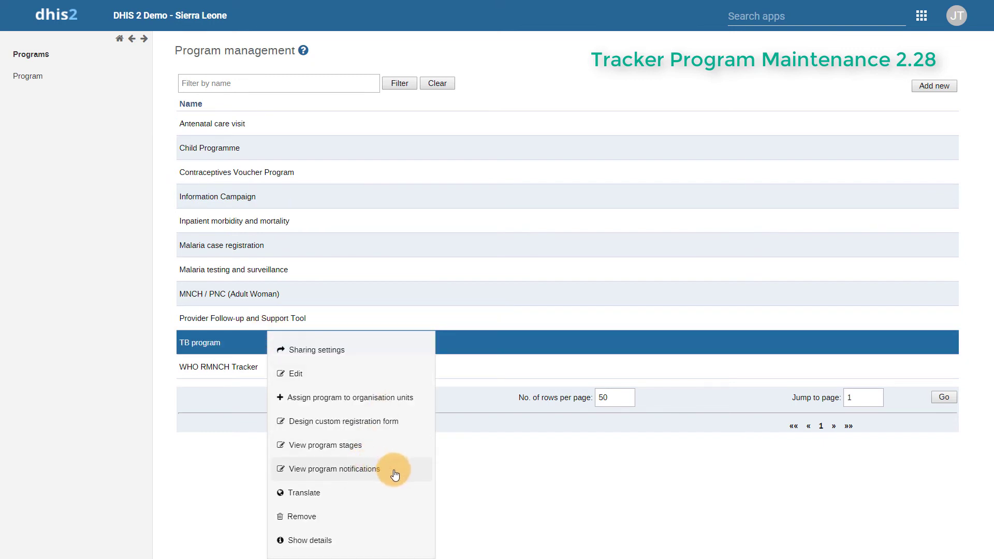
pyautogui.click(439, 458)
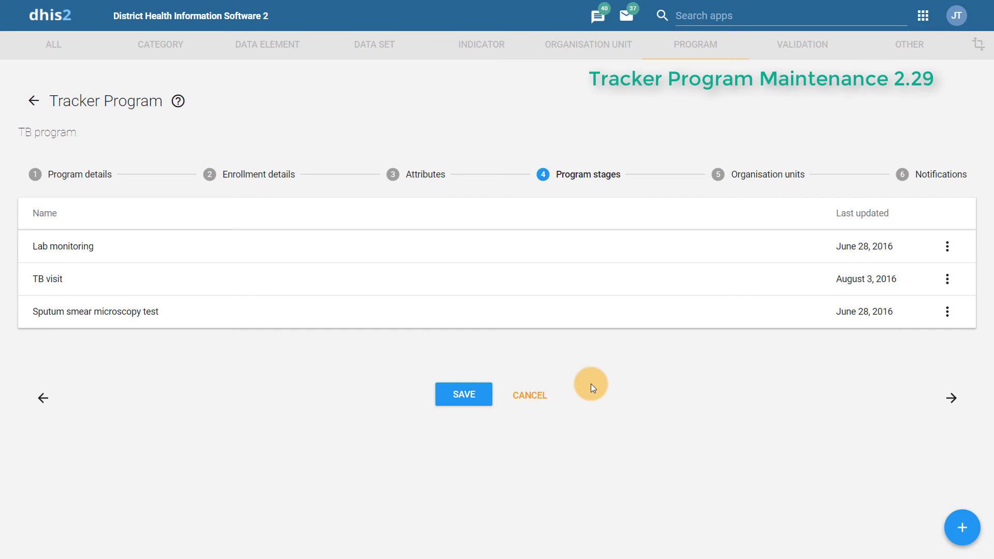
pyautogui.click(586, 247)
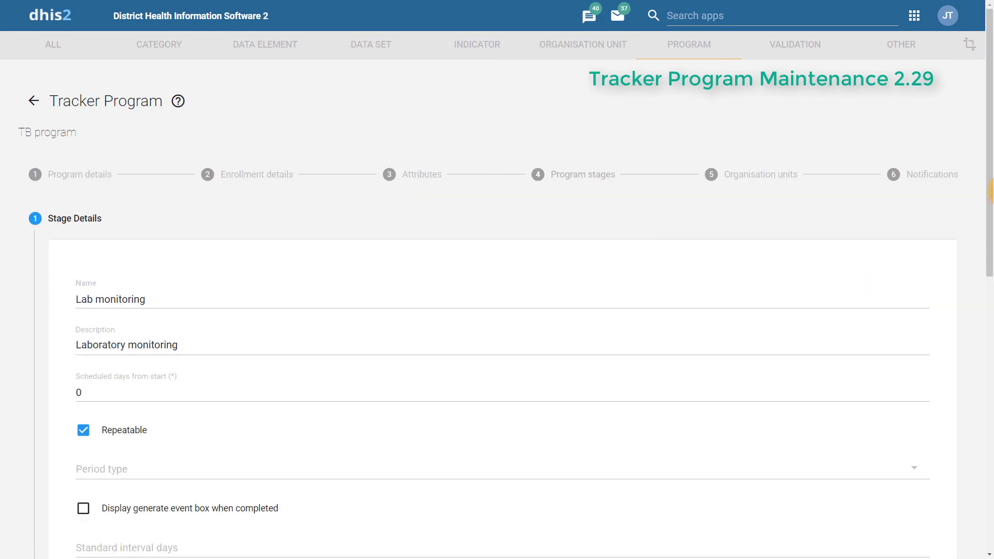
pyautogui.moveTo(989, 244); pyautogui.dragTo(983, 482)
pyautogui.click(195, 419)
pyautogui.moveTo(987, 302); pyautogui.dragTo(987, 435)
pyautogui.click(186, 467)
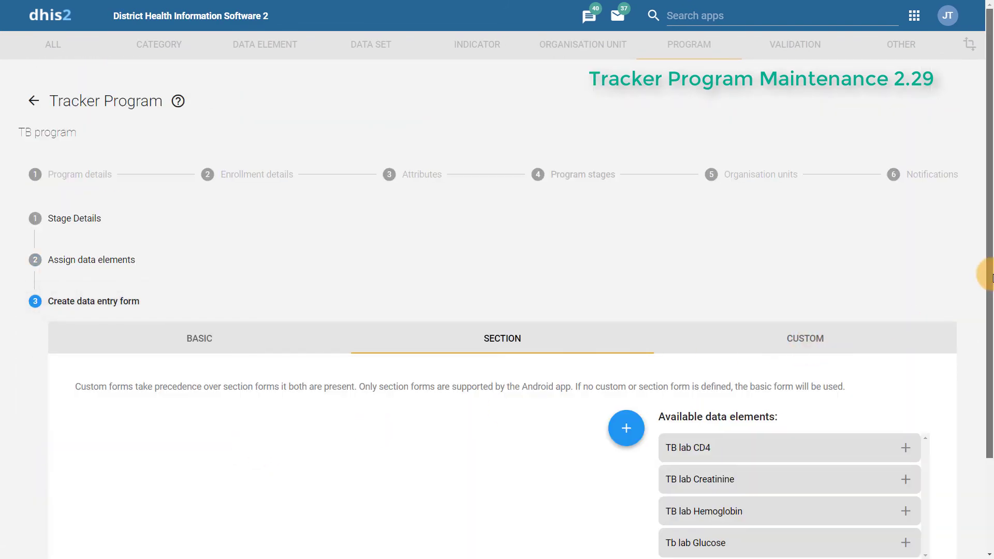
pyautogui.moveTo(987, 275); pyautogui.dragTo(976, 403)
pyautogui.click(131, 503)
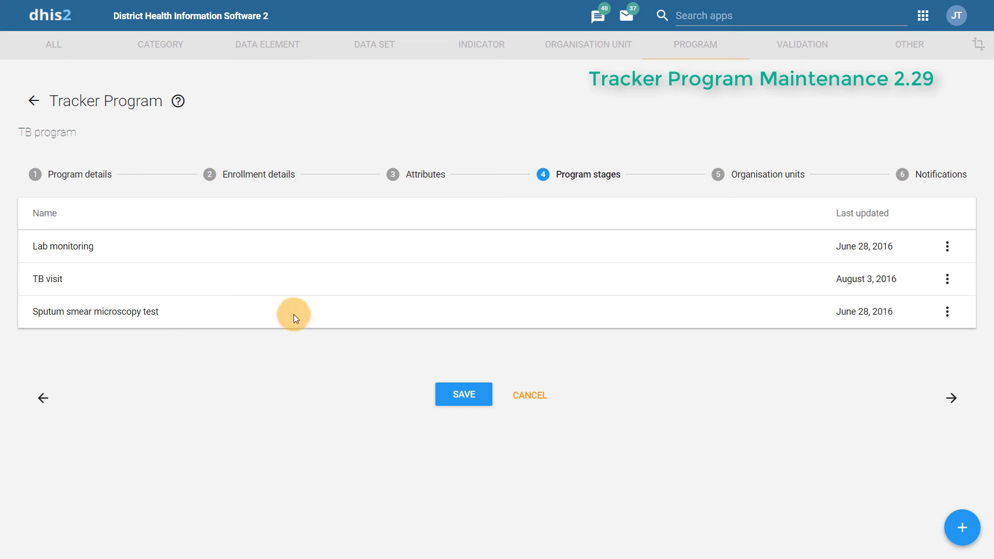
pyautogui.click(295, 276)
pyautogui.moveTo(985, 244); pyautogui.dragTo(987, 492)
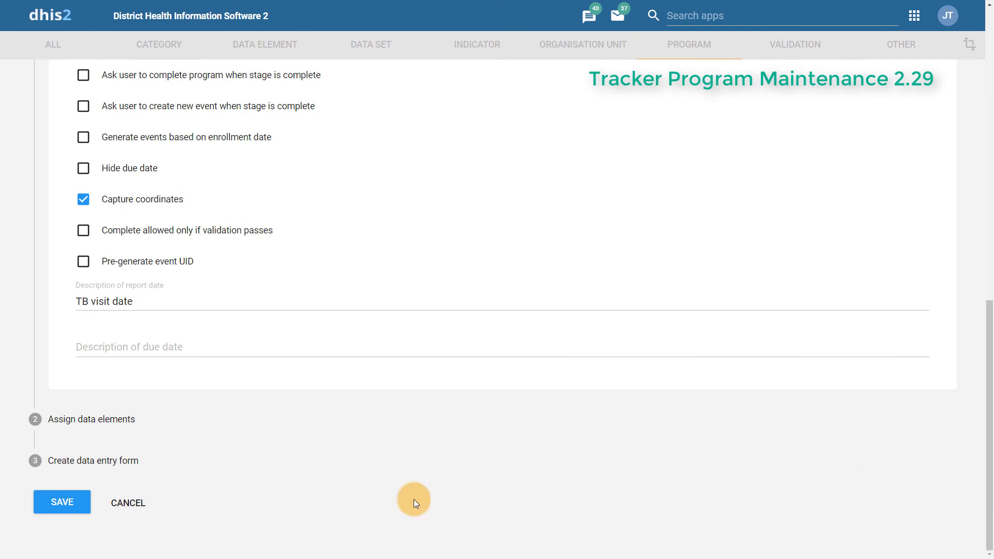
pyautogui.click(115, 502)
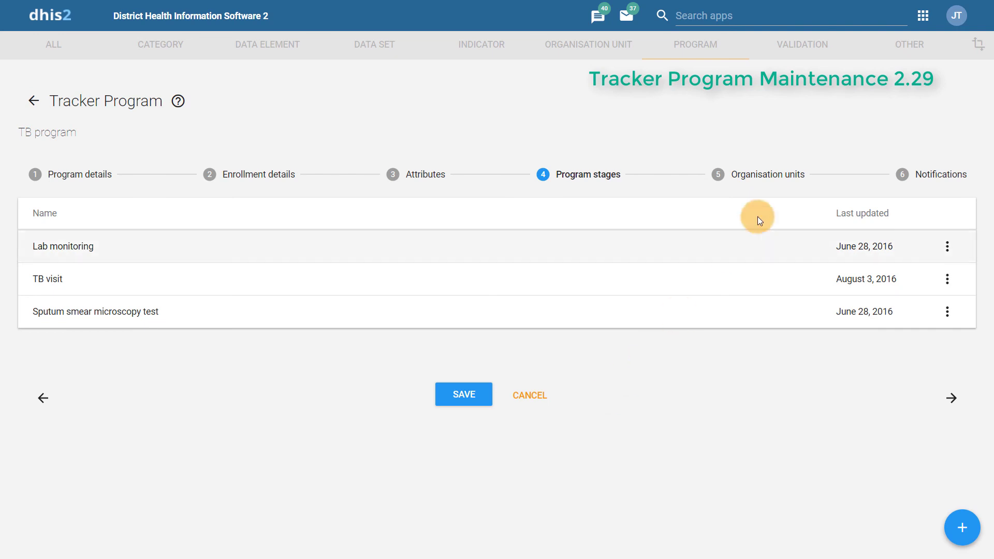
pyautogui.click(758, 175)
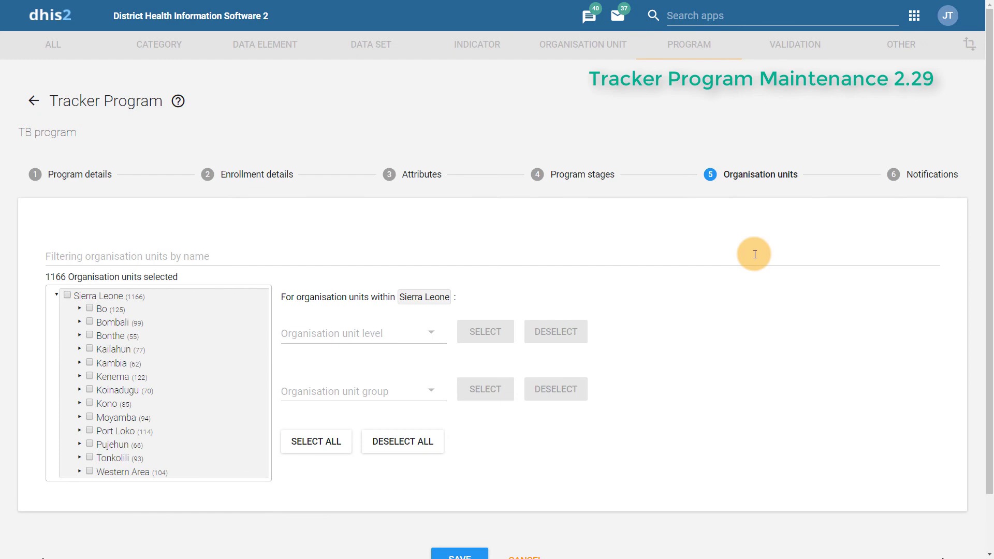
# Go to TB program's Notifications step in the Tracker Program editor
pyautogui.click(919, 179)
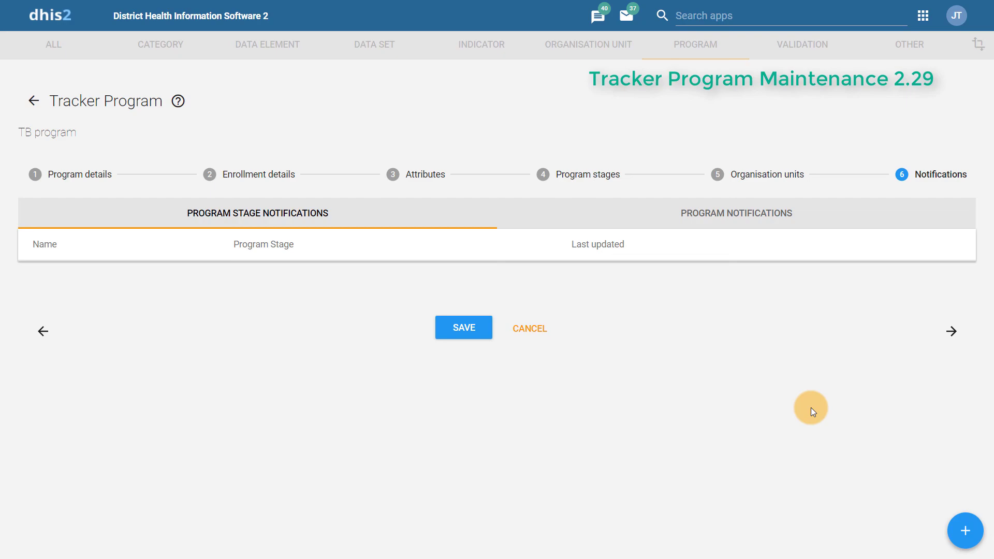
pyautogui.click(956, 538)
pyautogui.click(966, 490)
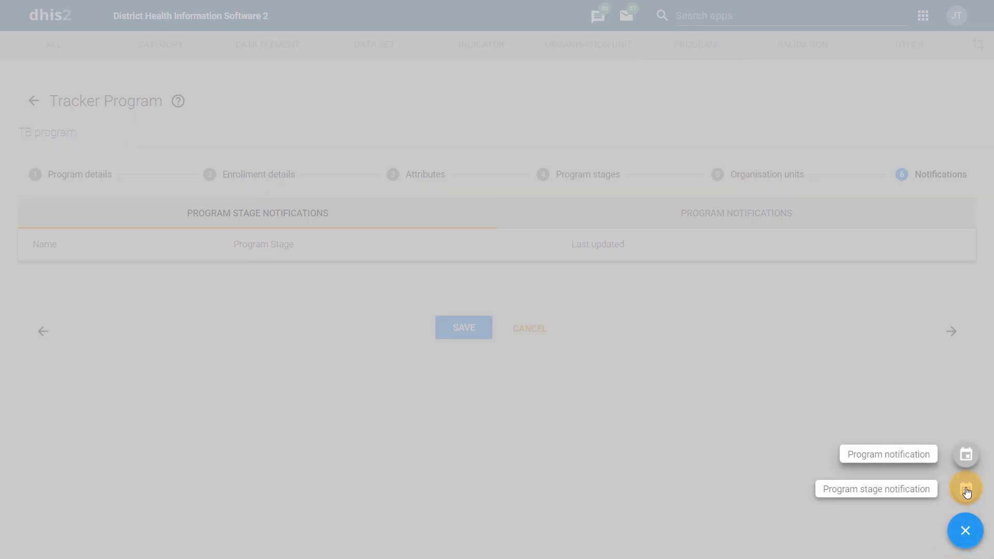
pyautogui.click(714, 152)
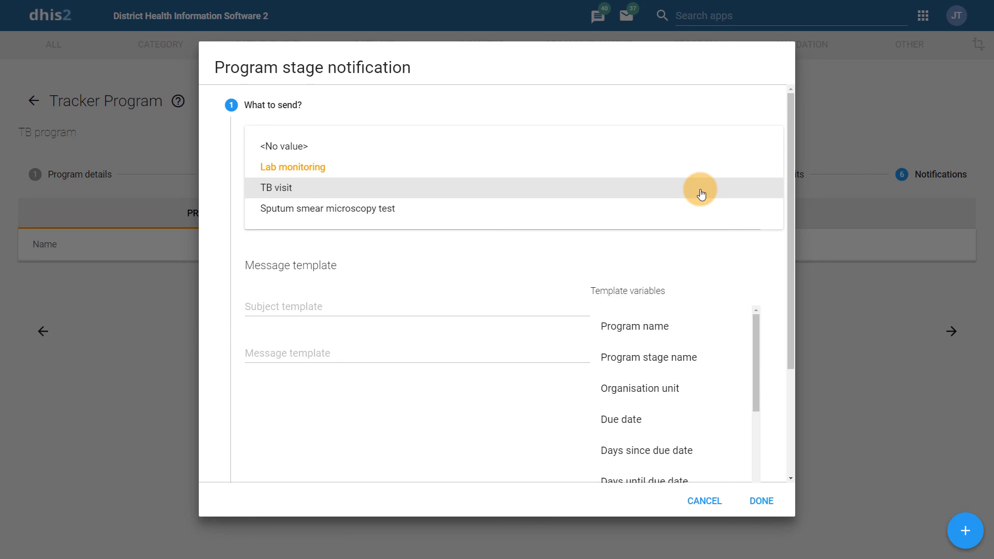
pyautogui.click(714, 262)
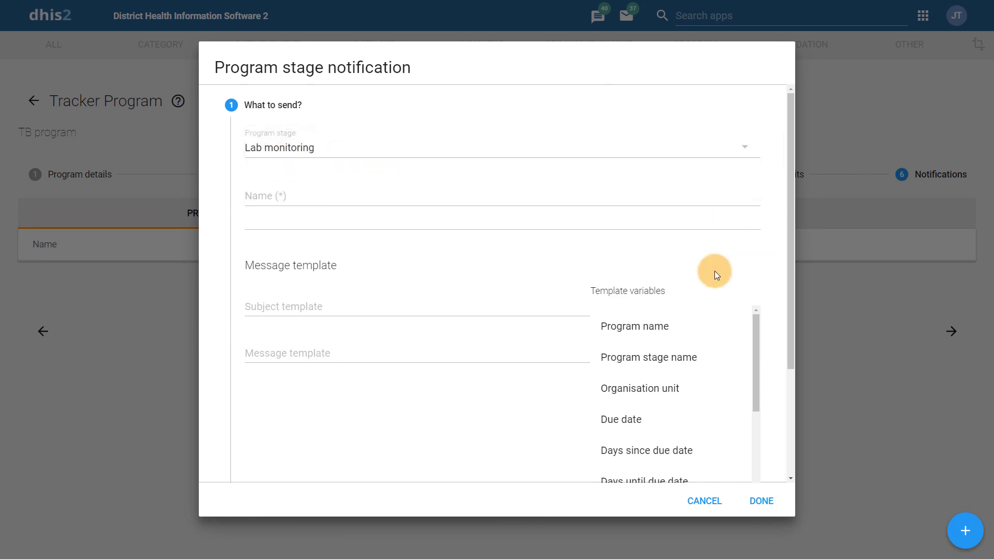
pyautogui.click(694, 503)
pyautogui.click(948, 533)
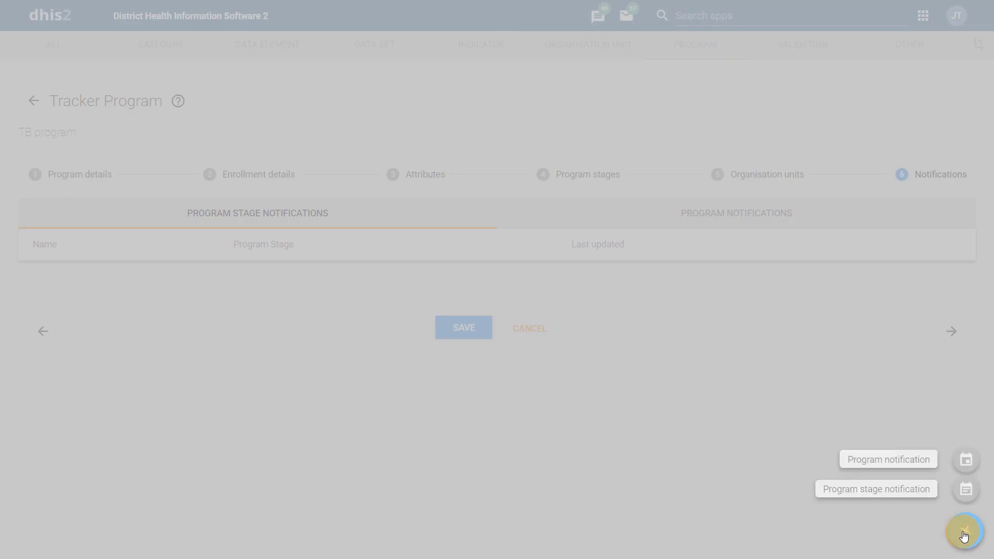
pyautogui.click(968, 453)
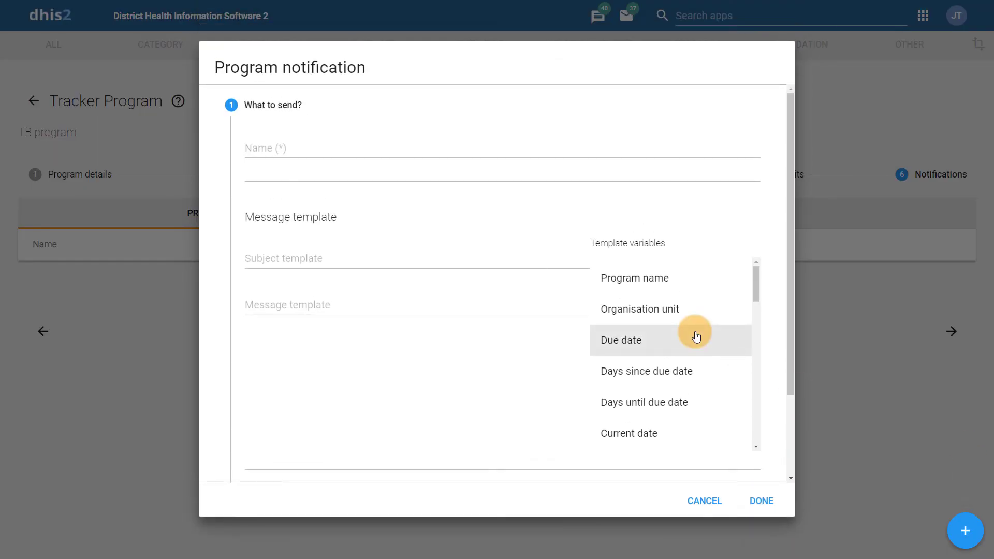
pyautogui.click(707, 501)
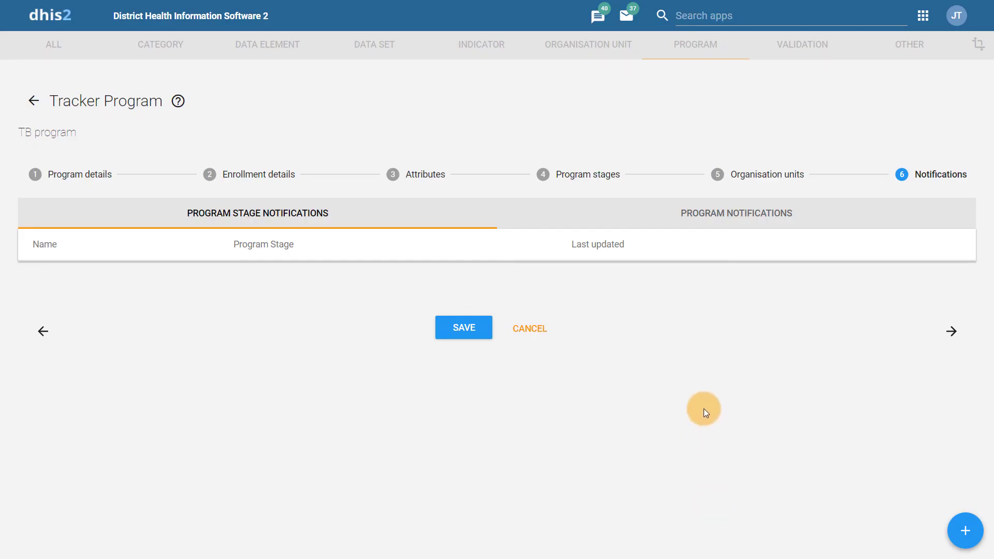